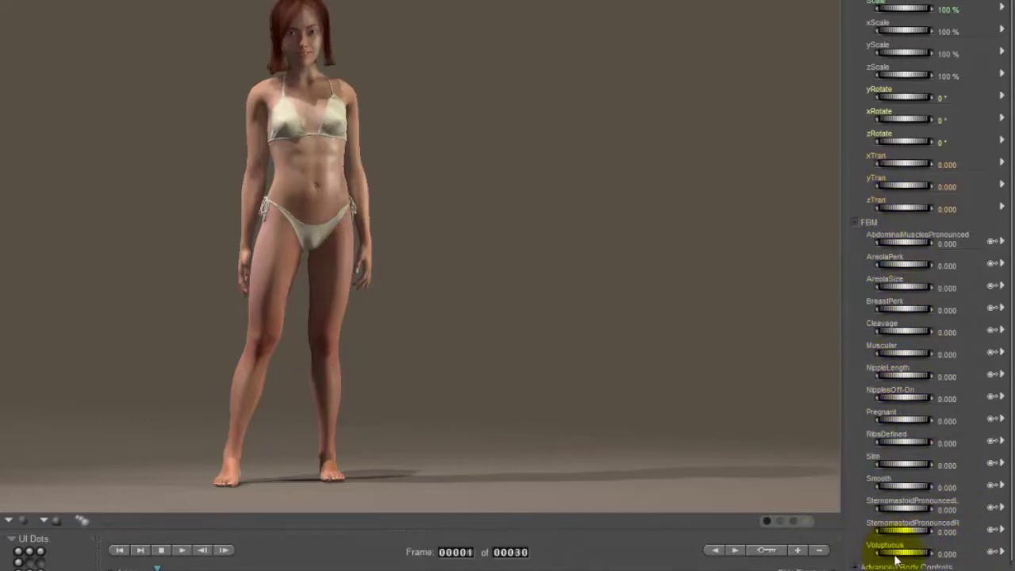
- Raise the body's Voluptuous morph to about 0.916 and open its dependencies for editing
{"action": "left_click_drag", "start_coordinate": [898, 553], "coordinate": [921, 552]}
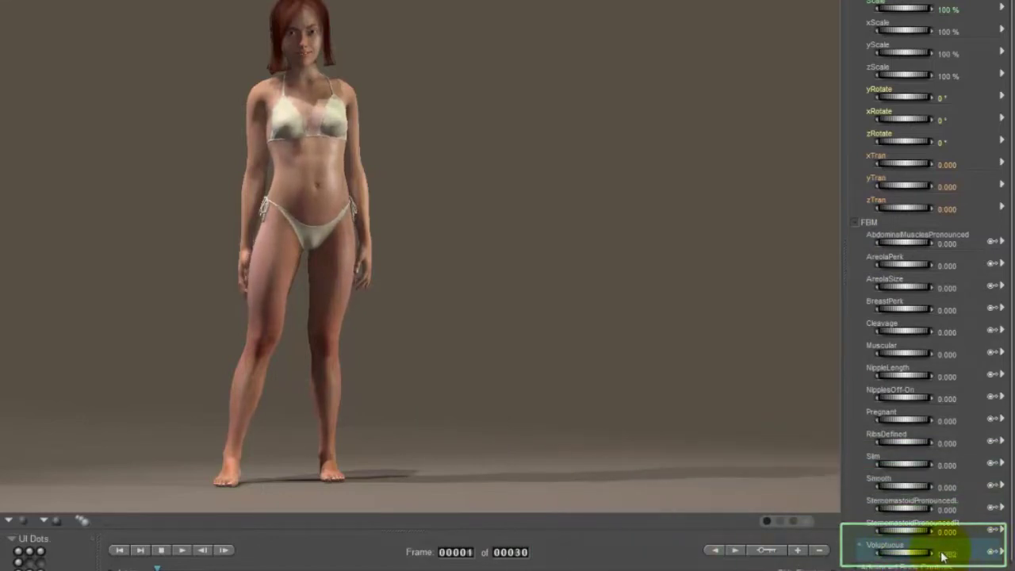
{"action": "left_click_drag", "start_coordinate": [1000, 553], "coordinate": [980, 546]}
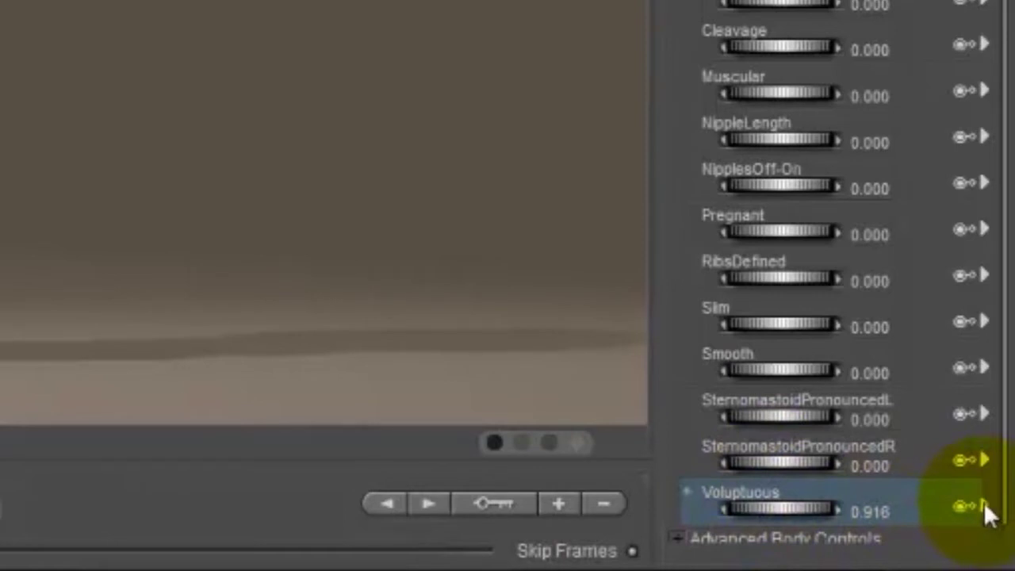
{"action": "left_click", "coordinate": [983, 503]}
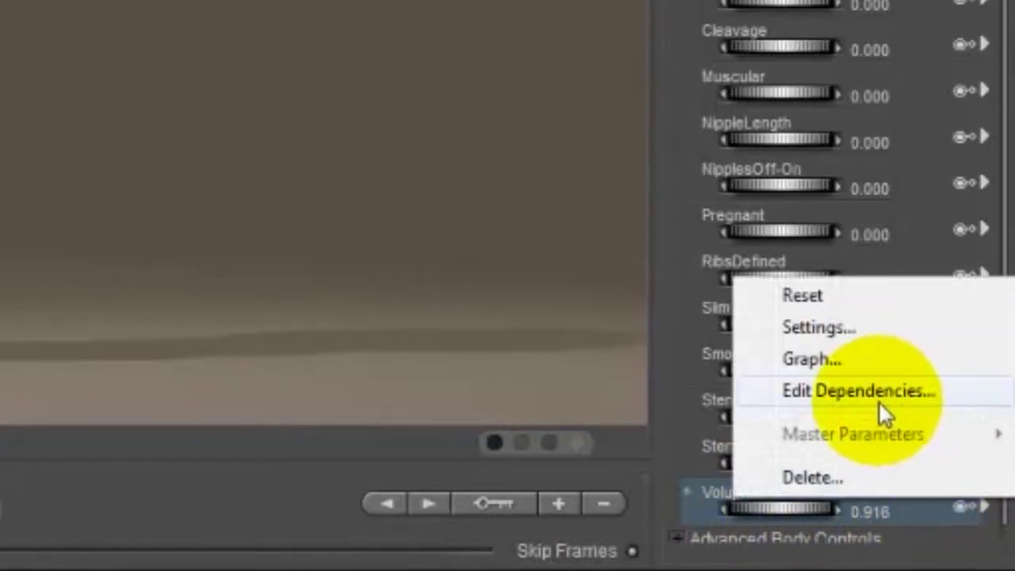
{"action": "left_click", "coordinate": [878, 396]}
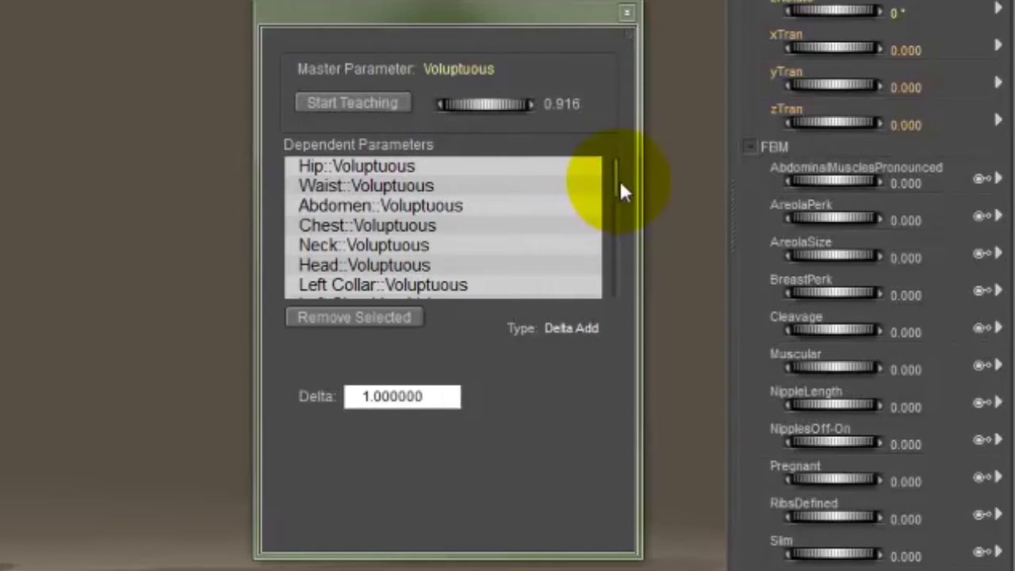
- Set the Voluptuous master parameter to 1 in the dependency editor
{"action": "left_click", "coordinate": [569, 104]}
{"action": "type", "text": "1"}
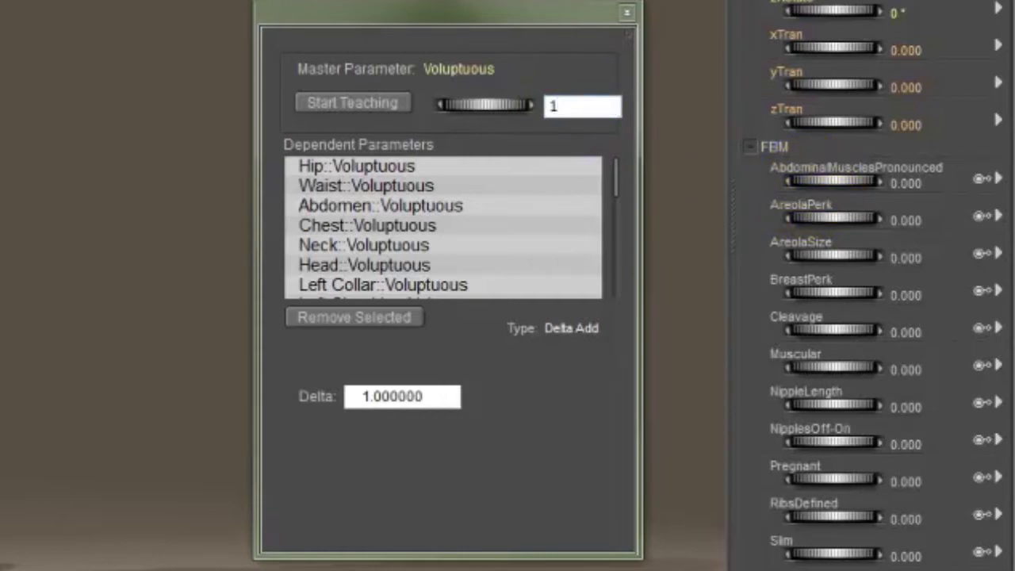
{"action": "left_click", "coordinate": [810, 187]}
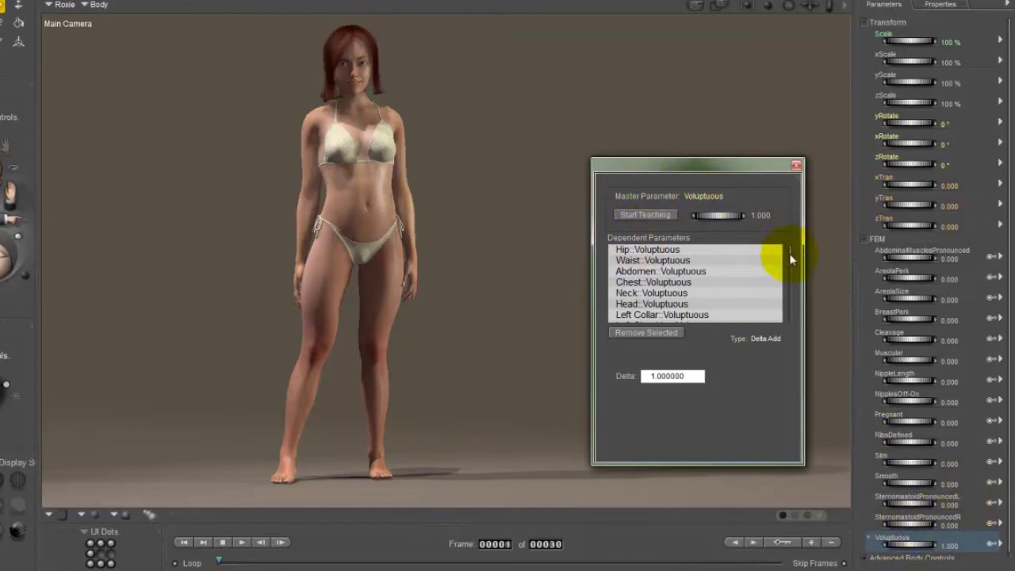
- Select the Left Thigh::Voluptuous dependency, start teaching, and raise the left thigh's Voluptuous morph to about 1.58
{"action": "left_click_drag", "start_coordinate": [789, 254], "coordinate": [792, 279]}
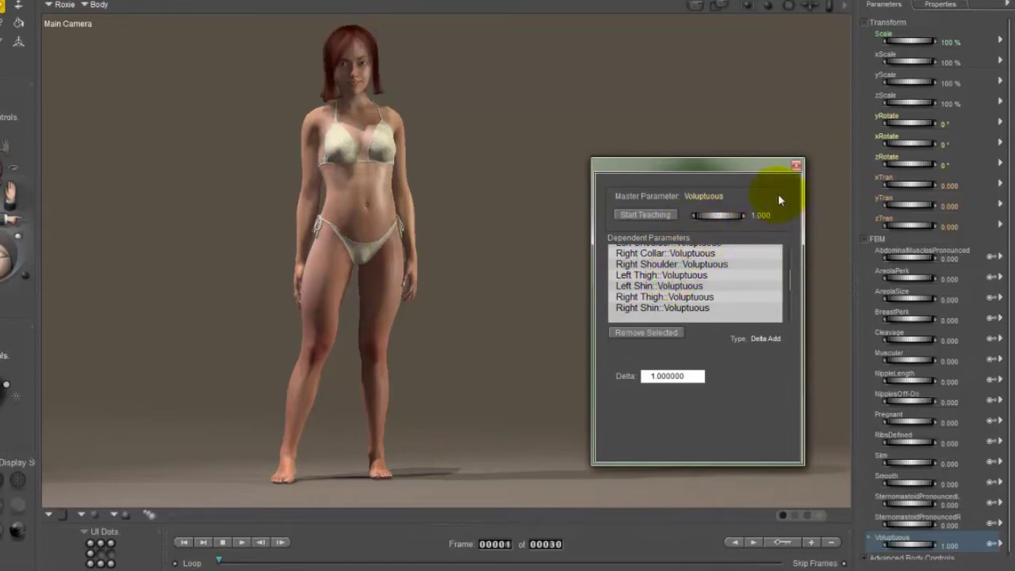
{"action": "left_click", "coordinate": [671, 276]}
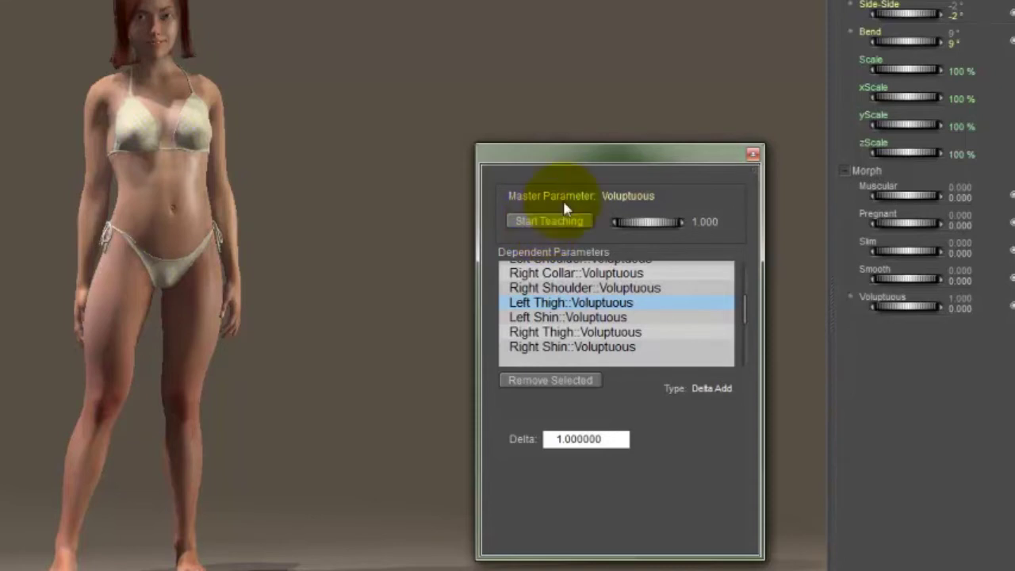
{"action": "left_click", "coordinate": [544, 221]}
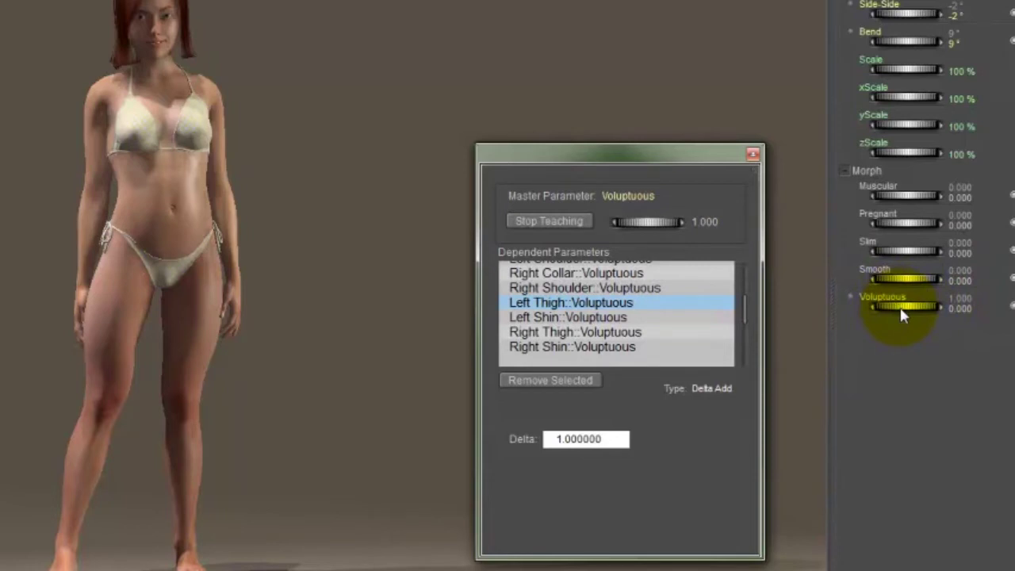
{"action": "left_click_drag", "start_coordinate": [899, 314], "coordinate": [926, 315]}
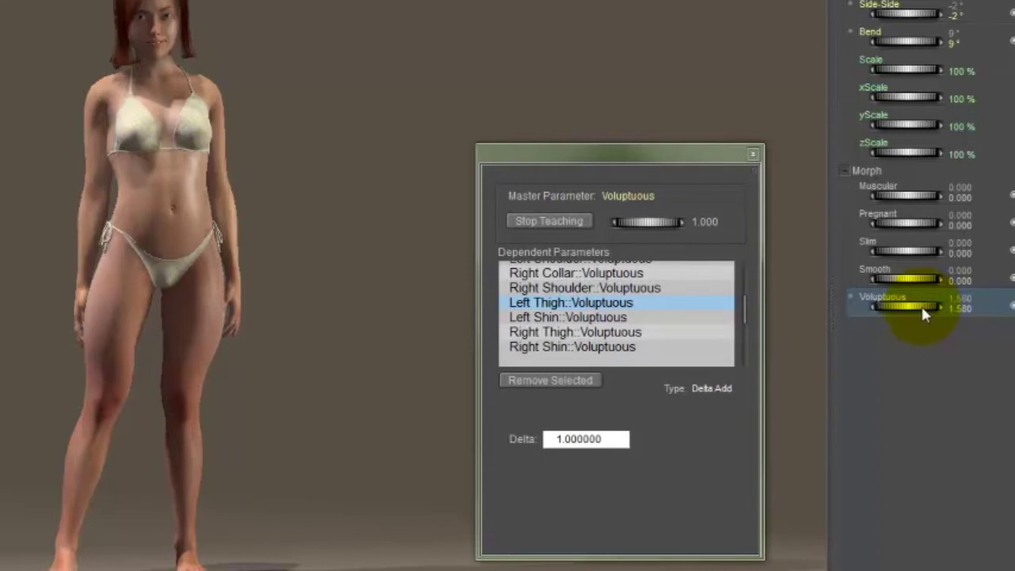
{"action": "left_click", "coordinate": [585, 318]}
{"action": "left_click", "coordinate": [580, 305]}
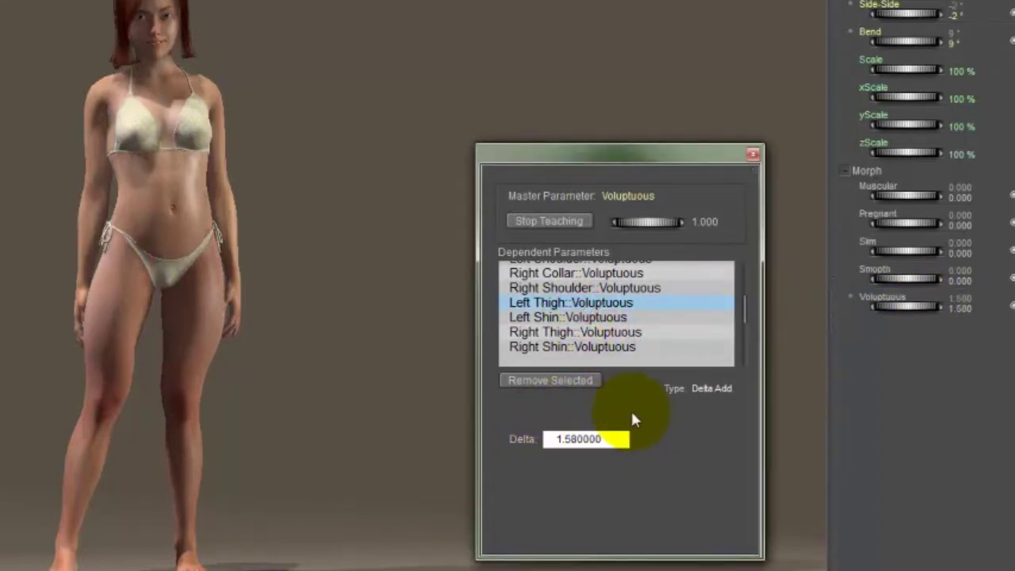
- Set the delta of the Left Thigh::Voluptuous dependency to 1.5 and stop teaching
{"action": "double_click", "coordinate": [576, 443]}
{"action": "type", "text": "1."}
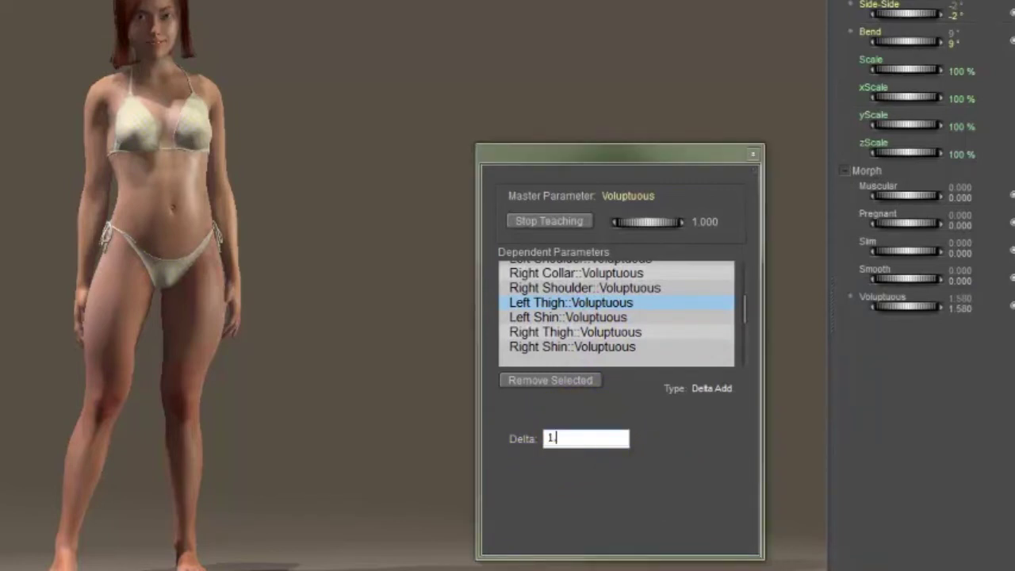
{"action": "type", "text": "5"}
{"action": "left_click", "coordinate": [661, 476]}
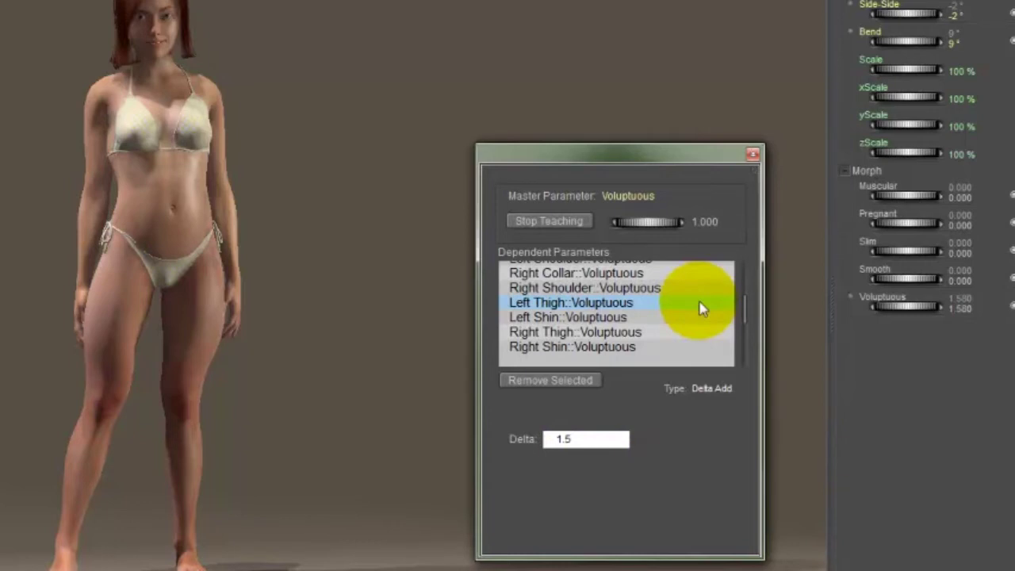
{"action": "left_click", "coordinate": [553, 221]}
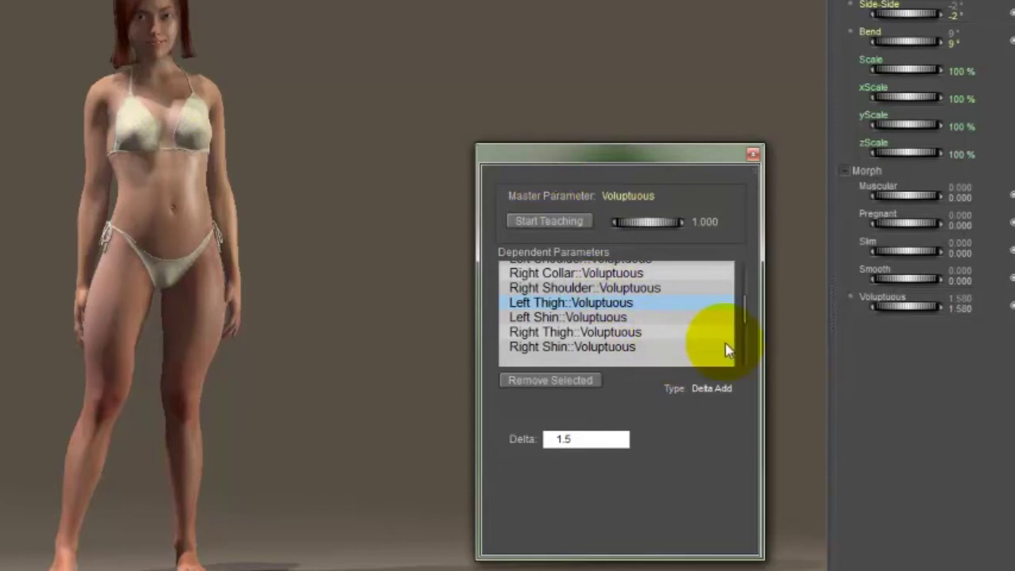
- Set the delta of the Right Thigh::Voluptuous dependency to 1.5
{"action": "left_click", "coordinate": [544, 333]}
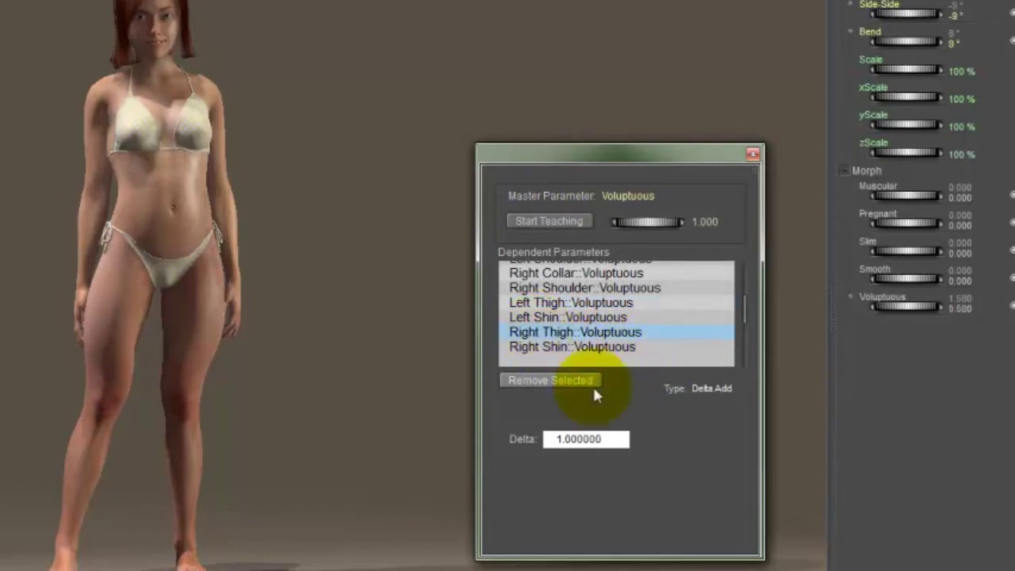
{"action": "double_click", "coordinate": [606, 440]}
{"action": "type", "text": "1.5"}
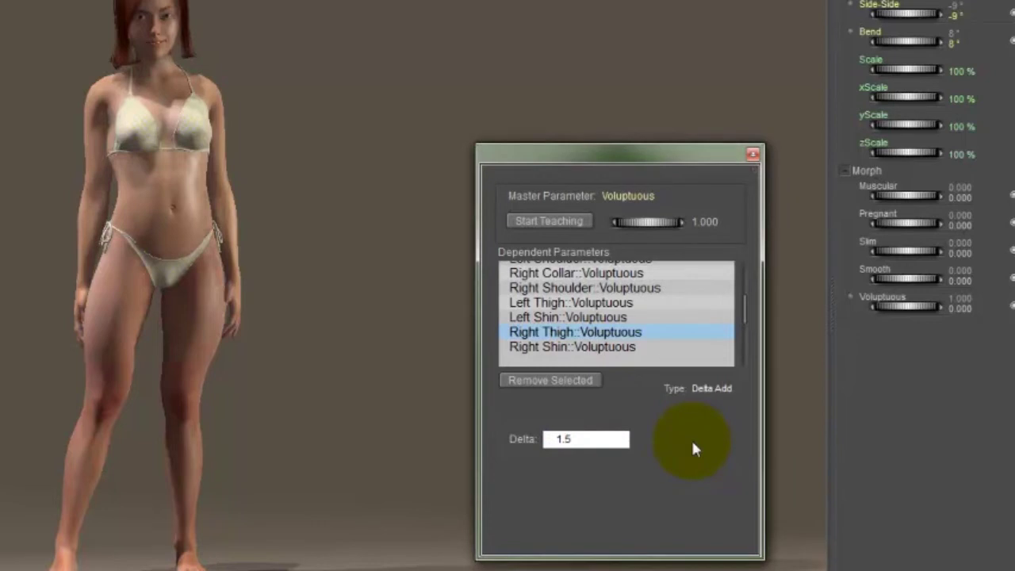
- Test the edited thigh dependencies by varying the Voluptuous master parameter, setting it to 0 and back to 1
{"action": "left_click", "coordinate": [654, 222]}
{"action": "left_click_drag", "start_coordinate": [651, 219], "coordinate": [698, 224]}
{"action": "left_click", "coordinate": [693, 222]}
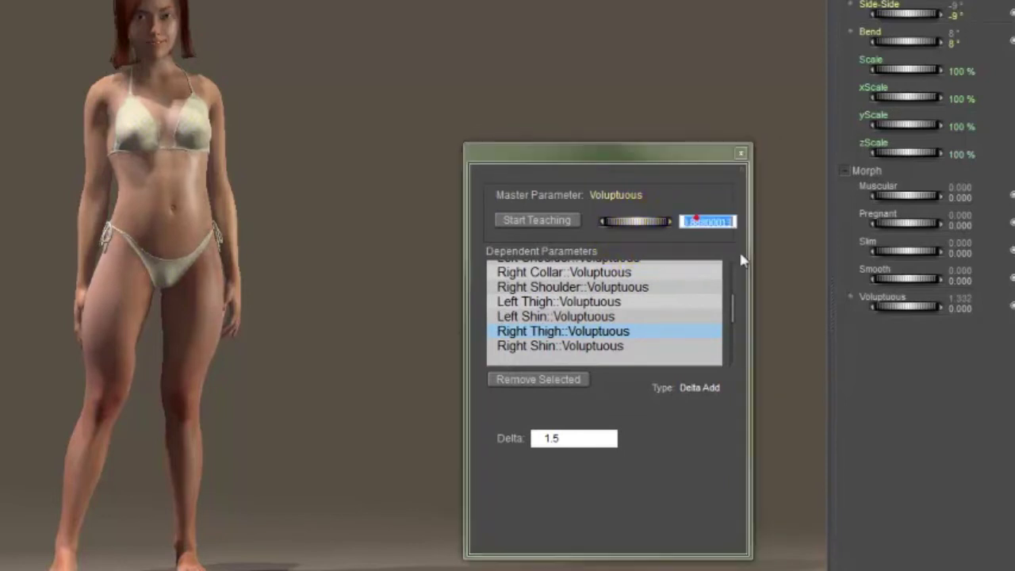
{"action": "type", "text": "0"}
{"action": "key", "text": "Return"}
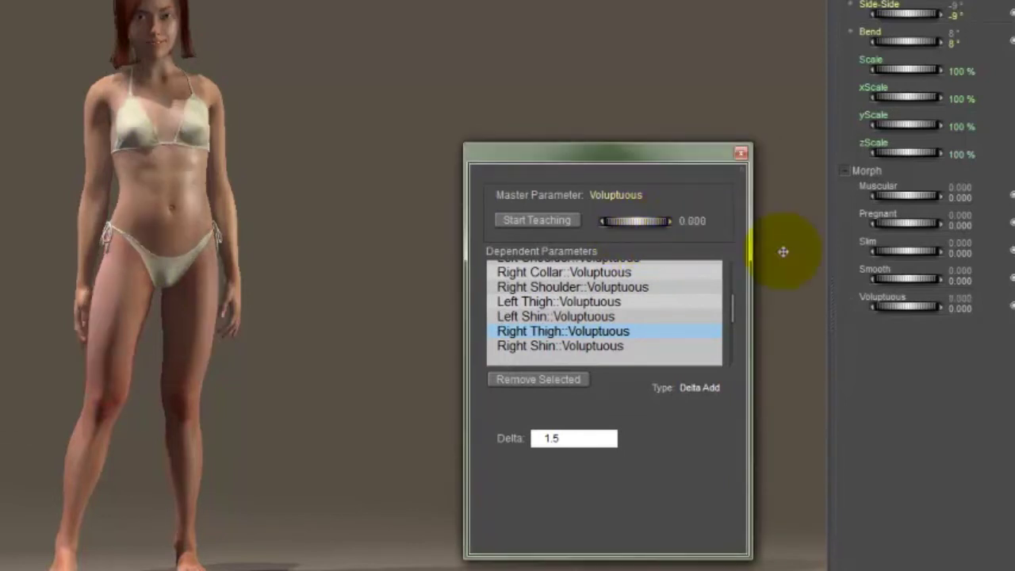
{"action": "left_click_drag", "start_coordinate": [635, 221], "coordinate": [684, 222]}
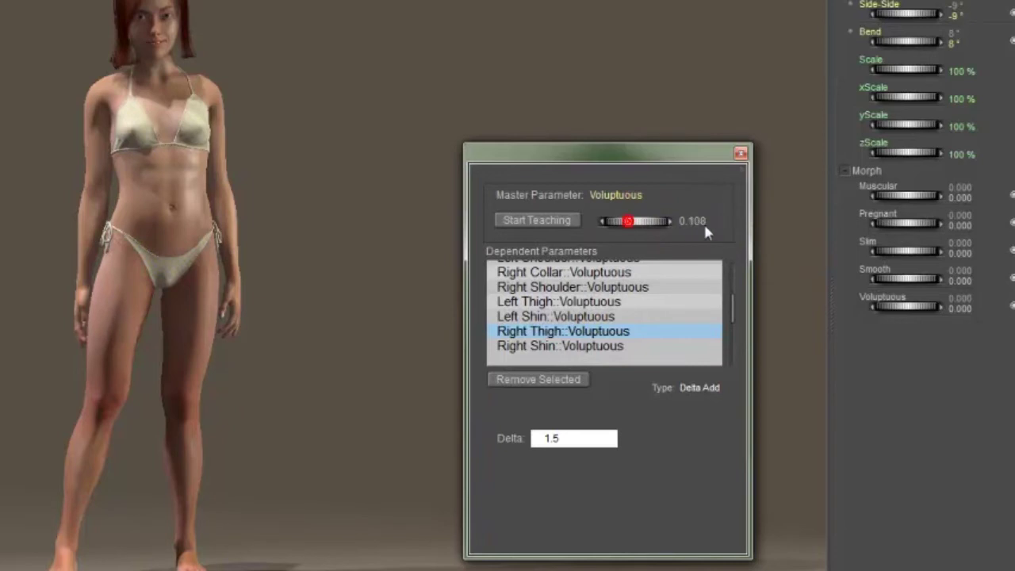
{"action": "left_click_drag", "start_coordinate": [848, 222], "coordinate": [781, 219]}
{"action": "left_click", "coordinate": [693, 218]}
{"action": "type", "text": "1"}
{"action": "key", "text": "Return"}
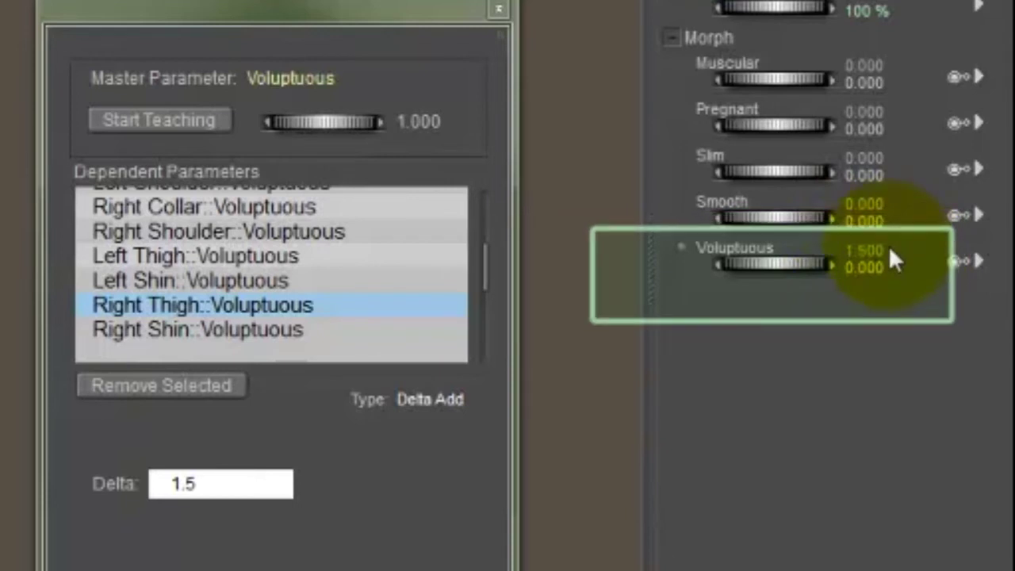
- Offset the right thigh's own Voluptuous dial by about 0.28 and reset it to 0
{"action": "left_click_drag", "start_coordinate": [769, 260], "coordinate": [791, 263]}
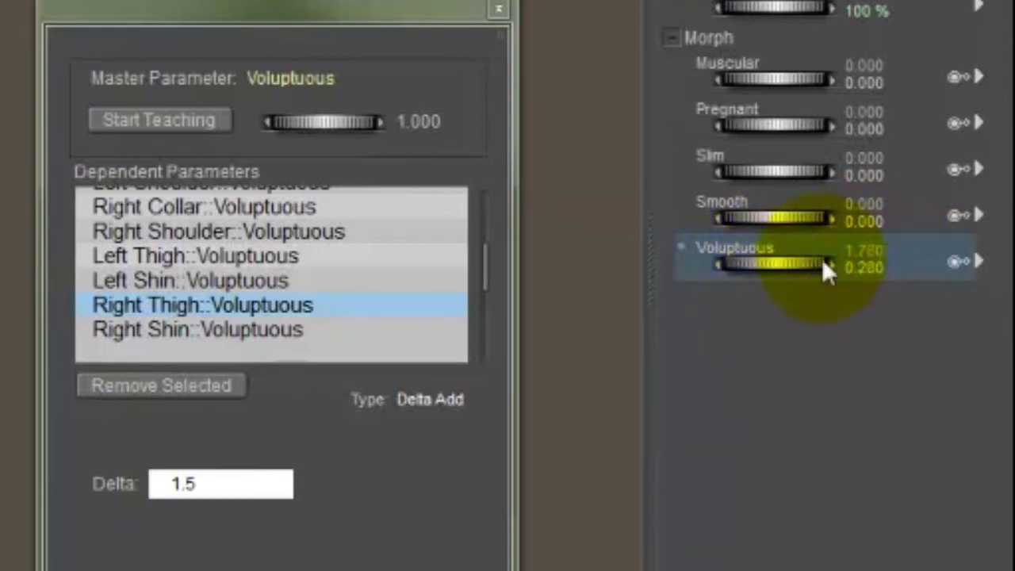
{"action": "left_click", "coordinate": [865, 268]}
{"action": "type", "text": "0"}
{"action": "key", "text": "Return"}
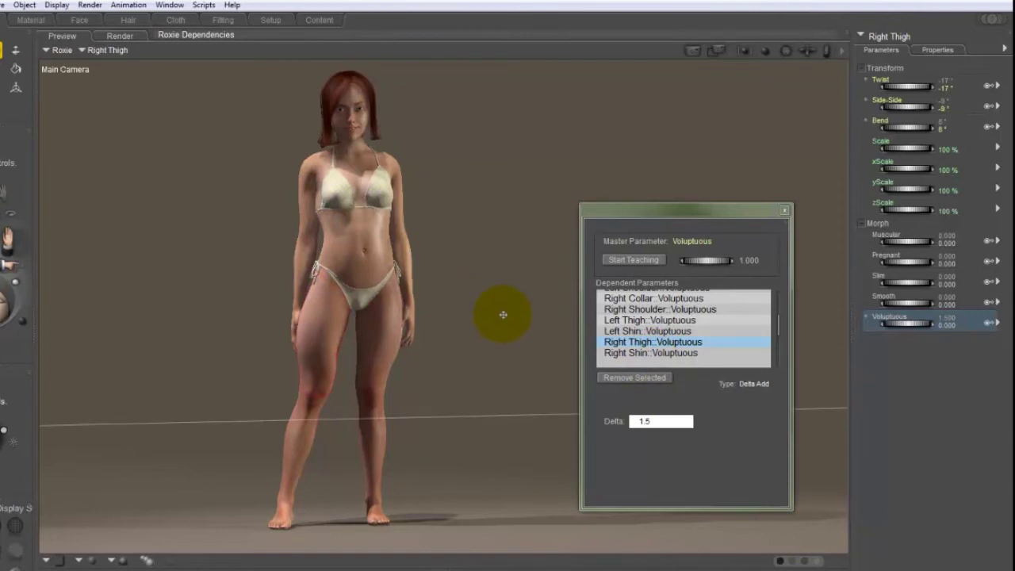
- Close the Voluptuous dependency editor and open the dependencies of the left hand's Grasp parameter
{"action": "left_click", "coordinate": [421, 313]}
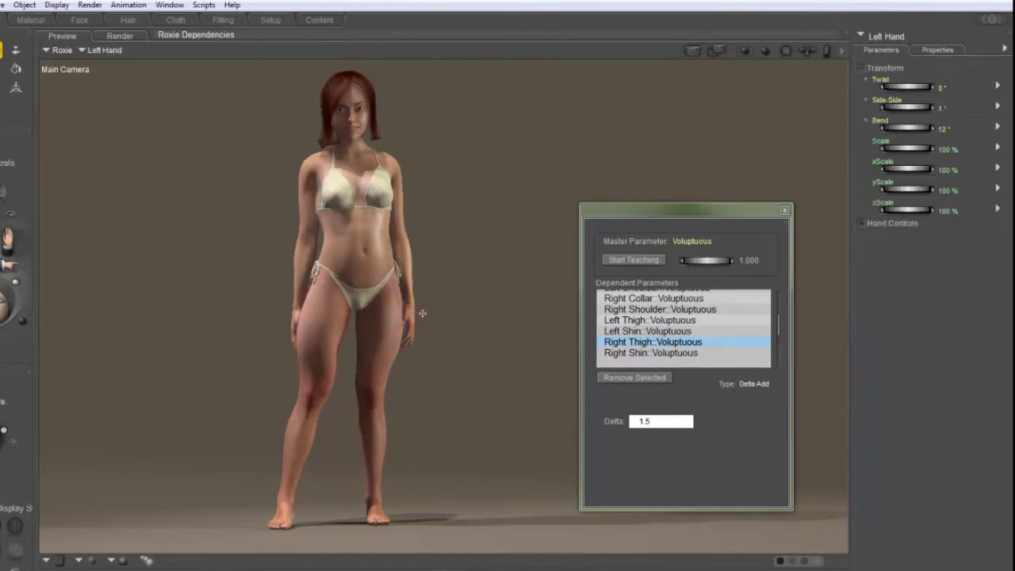
{"action": "left_click", "coordinate": [784, 210]}
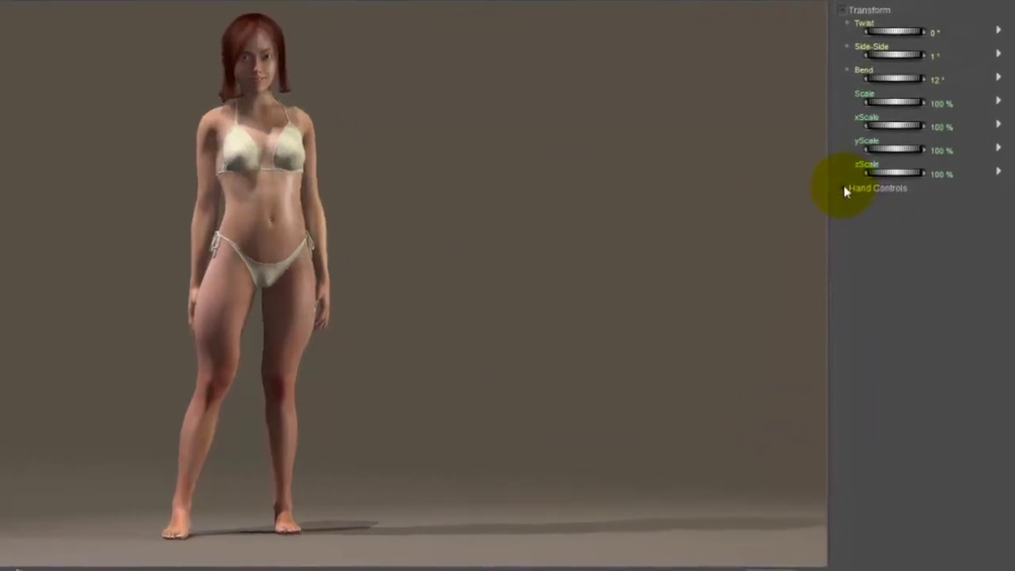
{"action": "left_click", "coordinate": [856, 208]}
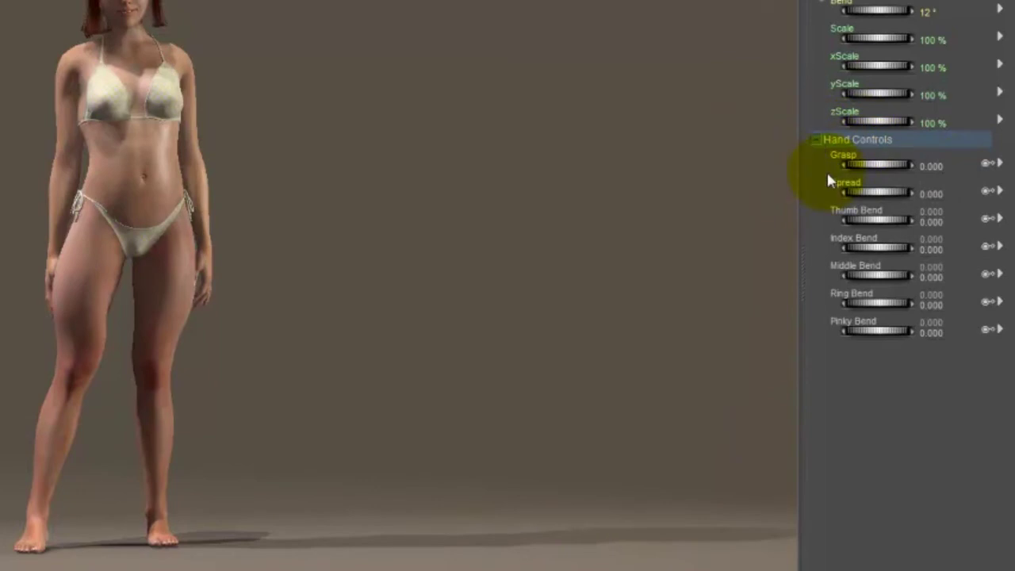
{"action": "right_click", "coordinate": [1000, 164]}
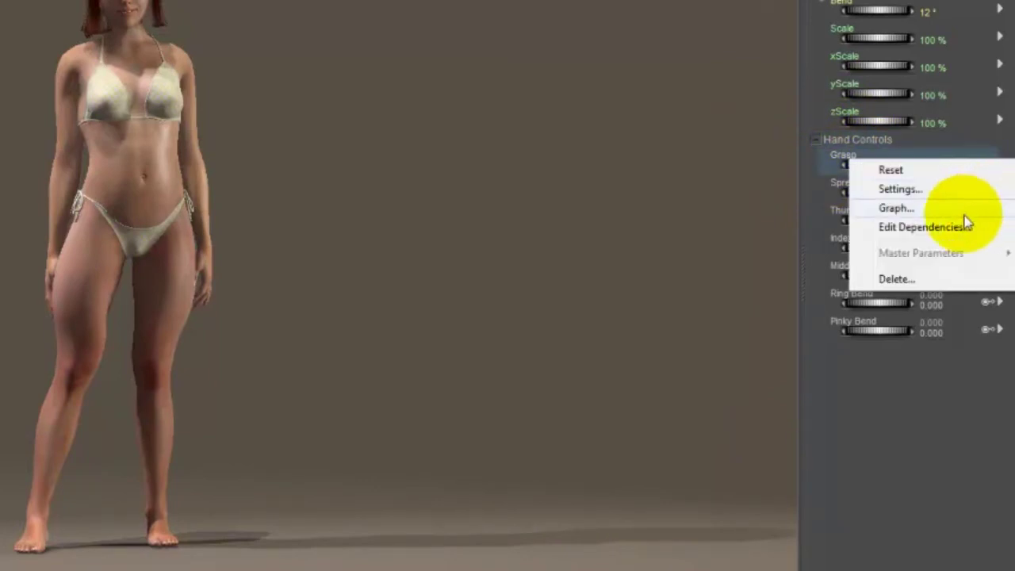
{"action": "left_click", "coordinate": [933, 230]}
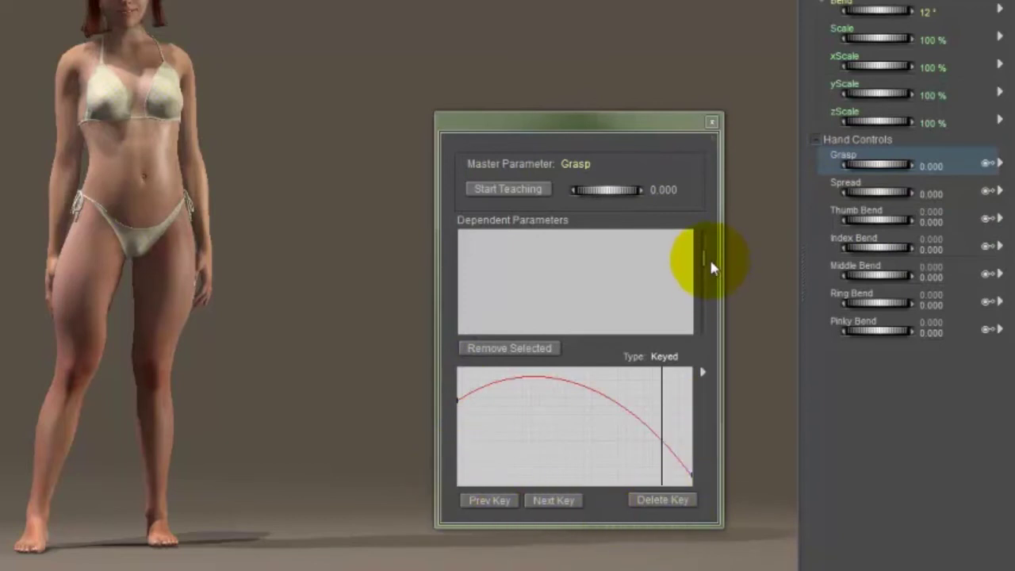
{"action": "left_click_drag", "start_coordinate": [704, 256], "coordinate": [701, 226]}
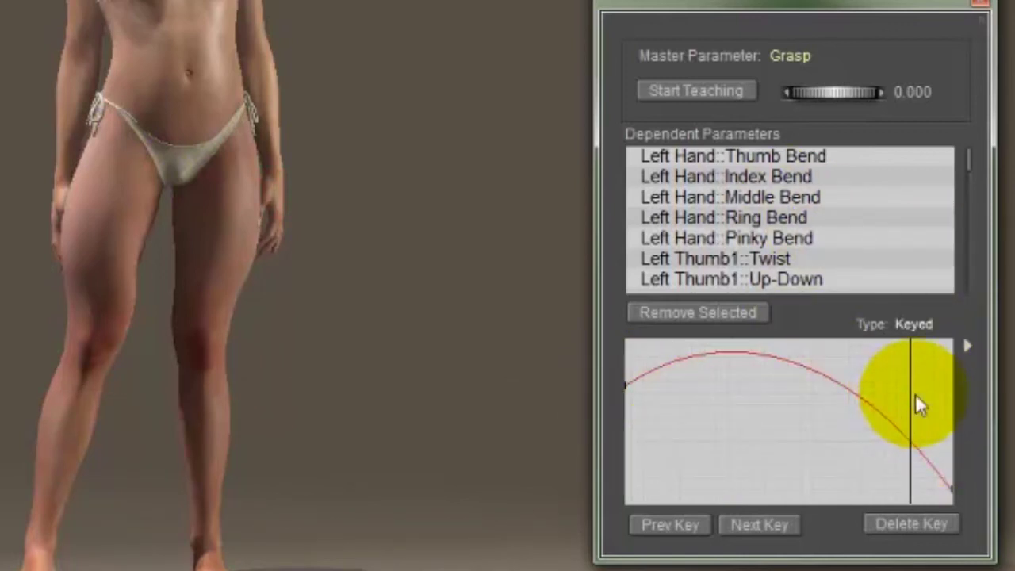
- Scrub the Grasp dependency graph back and forth and examine close up how the left hand's fingers respond
{"action": "left_click_drag", "start_coordinate": [908, 394], "coordinate": [847, 396]}
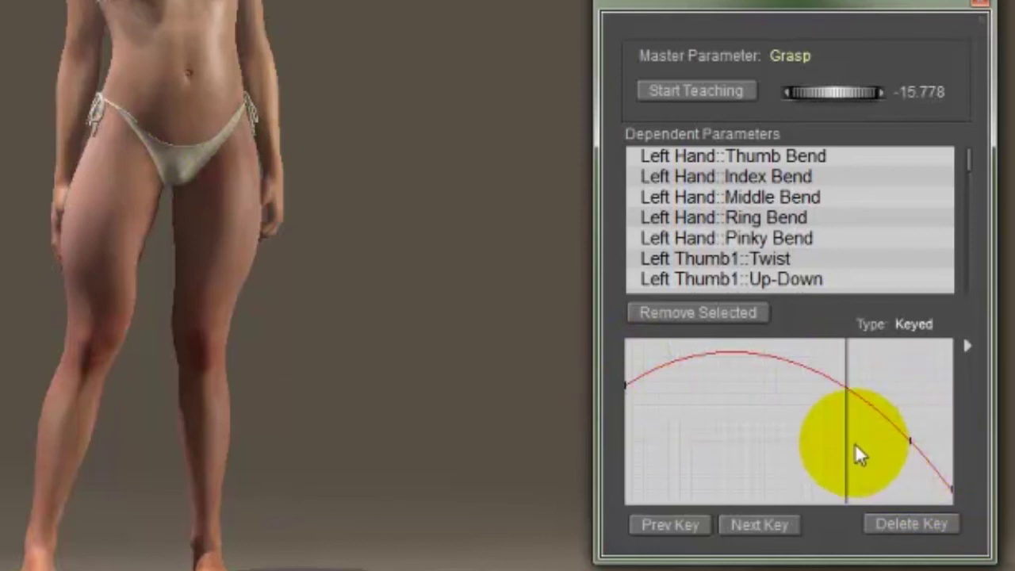
{"action": "mouse_move", "coordinate": [844, 441]}
{"action": "left_mouse_down"}
{"action": "mouse_move", "coordinate": [661, 459]}
{"action": "mouse_move", "coordinate": [891, 463]}
{"action": "left_mouse_up"}
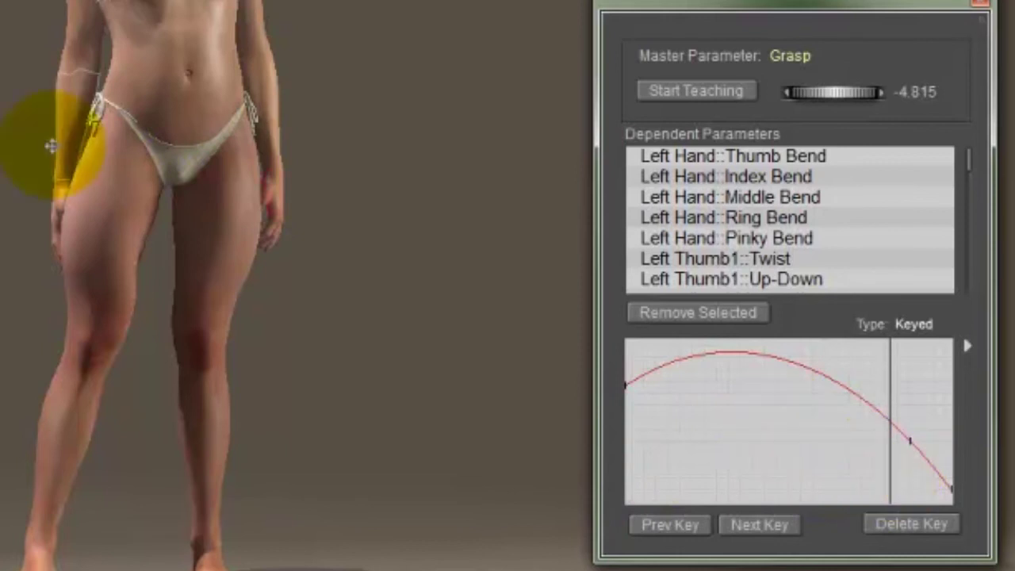
{"action": "left_click_drag", "start_coordinate": [49, 145], "coordinate": [53, 145]}
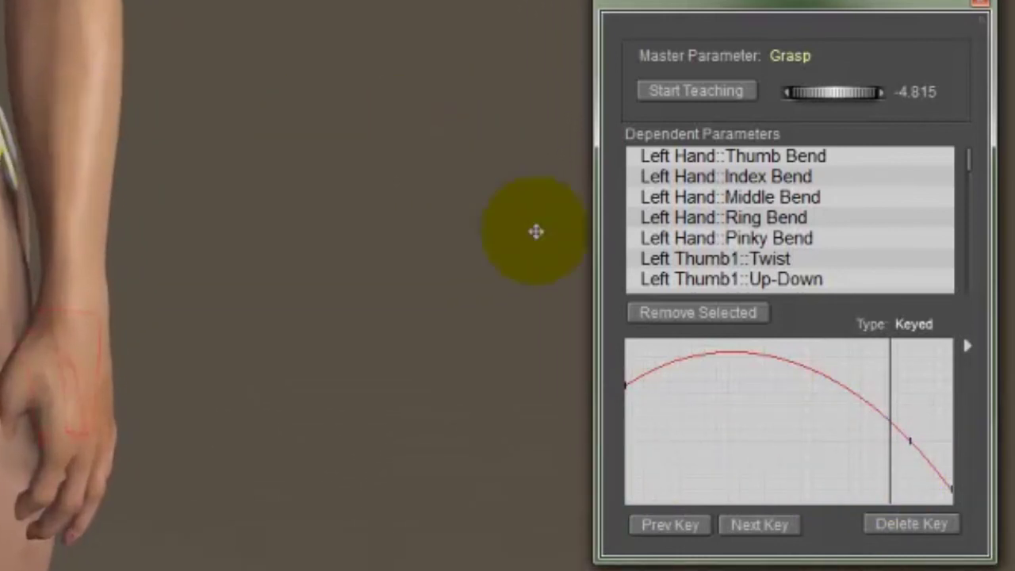
{"action": "left_click_drag", "start_coordinate": [106, 43], "coordinate": [311, 14]}
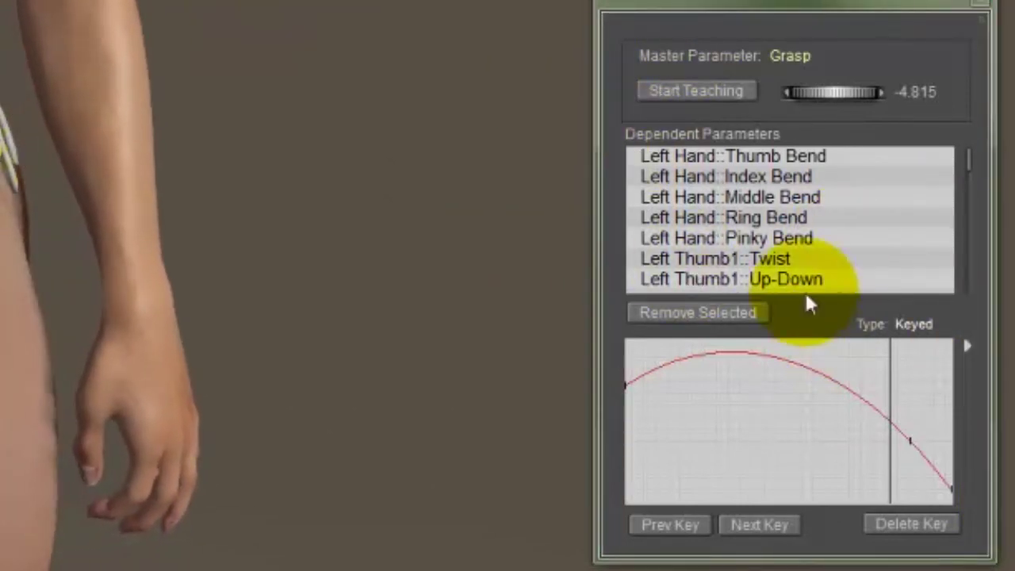
{"action": "mouse_move", "coordinate": [886, 378]}
{"action": "left_mouse_down"}
{"action": "mouse_move", "coordinate": [759, 385]}
{"action": "mouse_move", "coordinate": [999, 384]}
{"action": "mouse_move", "coordinate": [737, 389]}
{"action": "mouse_move", "coordinate": [905, 396]}
{"action": "left_mouse_up"}
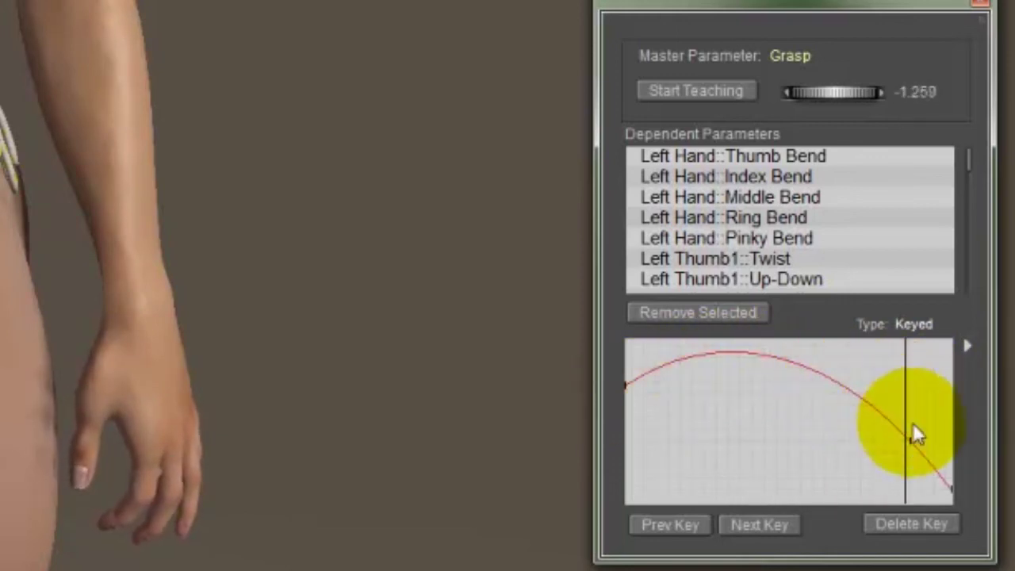
{"action": "mouse_move", "coordinate": [904, 396]}
{"action": "left_mouse_down"}
{"action": "mouse_move", "coordinate": [661, 404]}
{"action": "mouse_move", "coordinate": [765, 413]}
{"action": "left_mouse_up"}
{"action": "mouse_move", "coordinate": [765, 413]}
{"action": "left_mouse_down"}
{"action": "mouse_move", "coordinate": [962, 426]}
{"action": "mouse_move", "coordinate": [951, 423]}
{"action": "left_mouse_up"}
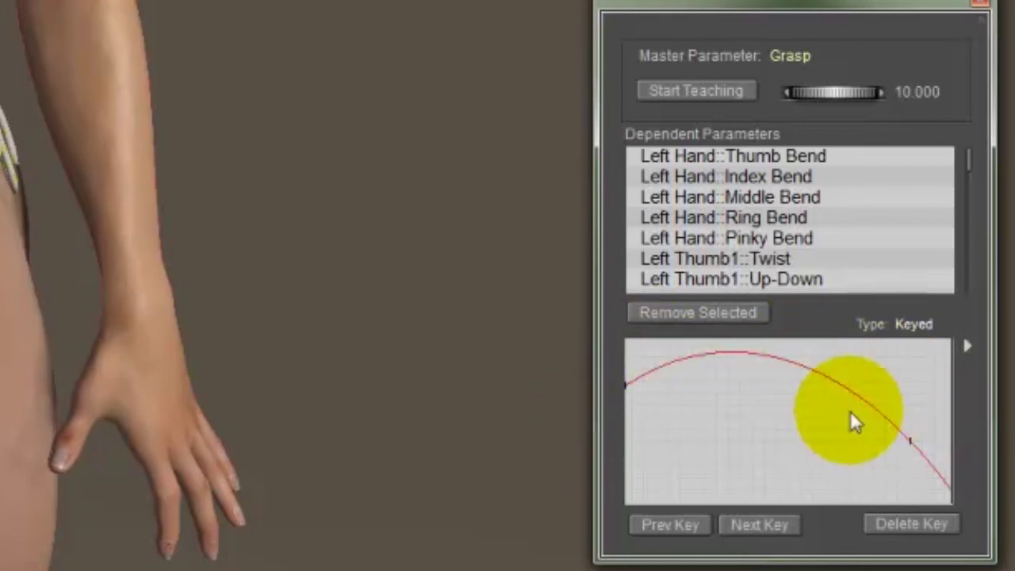